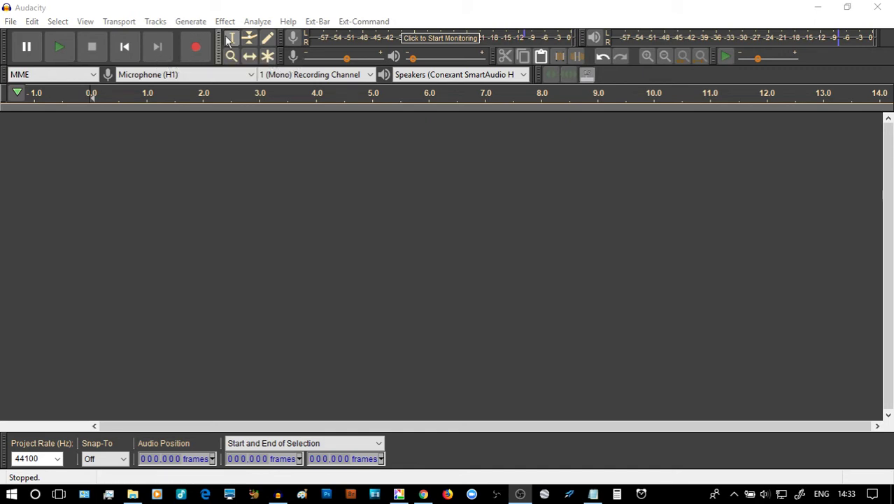
# Start monitoring the microphone input level on the recording meter
pyautogui.click(429, 38)
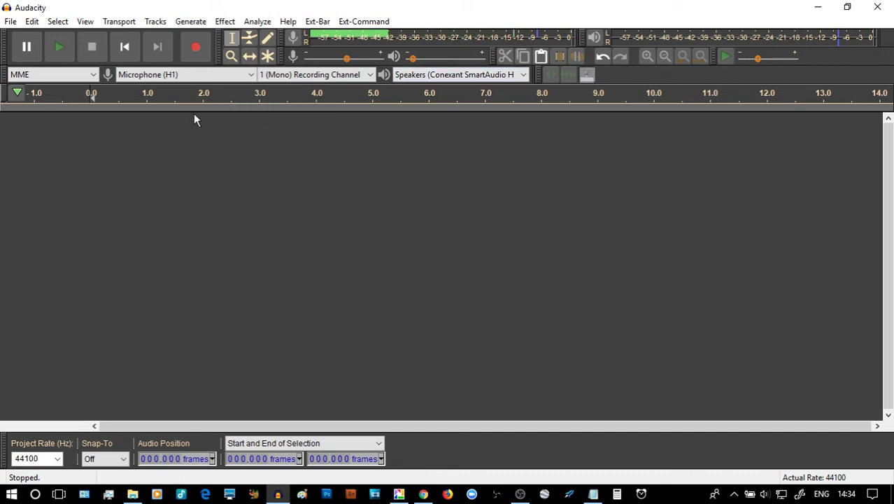
# Record a roughly six-second spoken phrase into a new track and play it back
pyautogui.click(197, 48)
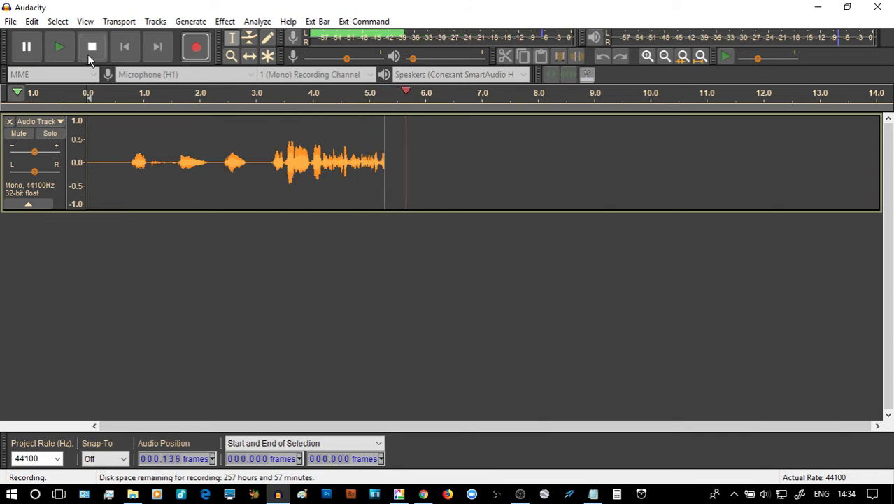
pyautogui.click(92, 47)
pyautogui.click(115, 154)
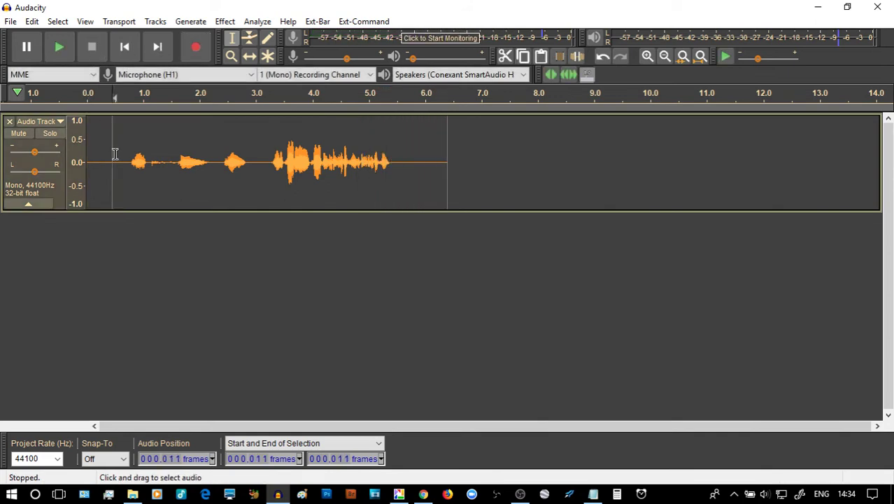
pyautogui.press('space')
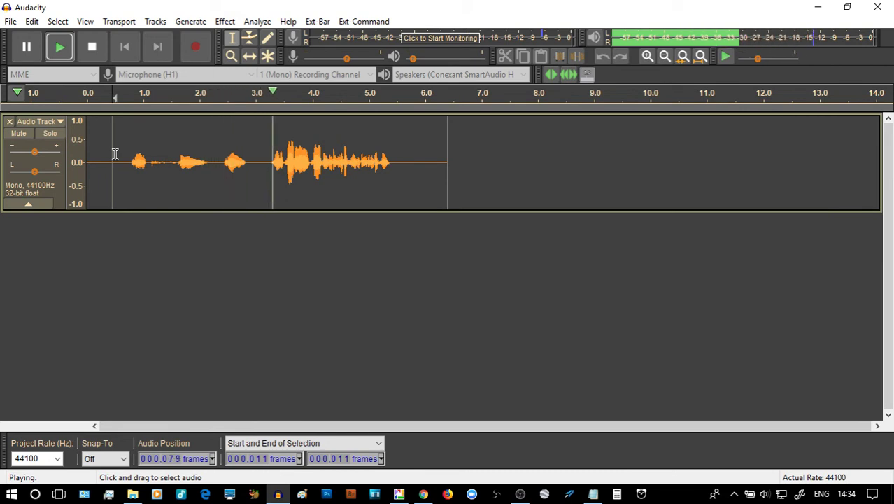
pyautogui.press('space')
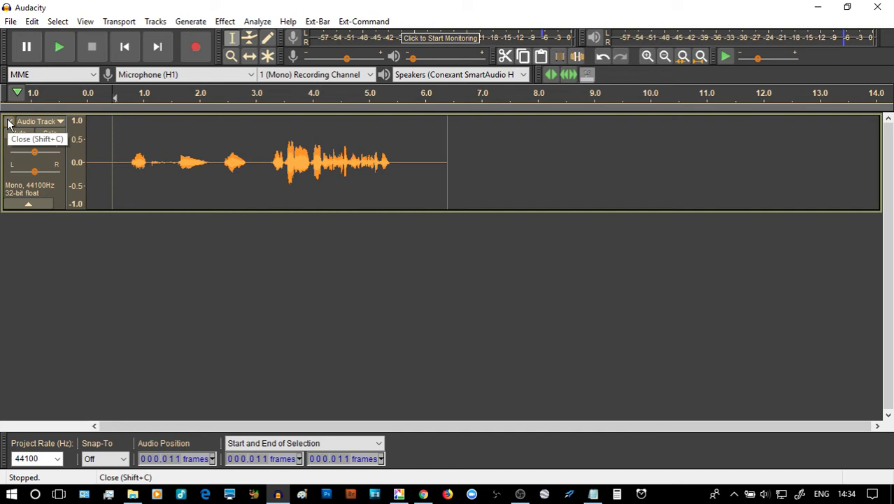
# Delete the first track, record about seven seconds of separately spoken words, and play them back
pyautogui.click(10, 122)
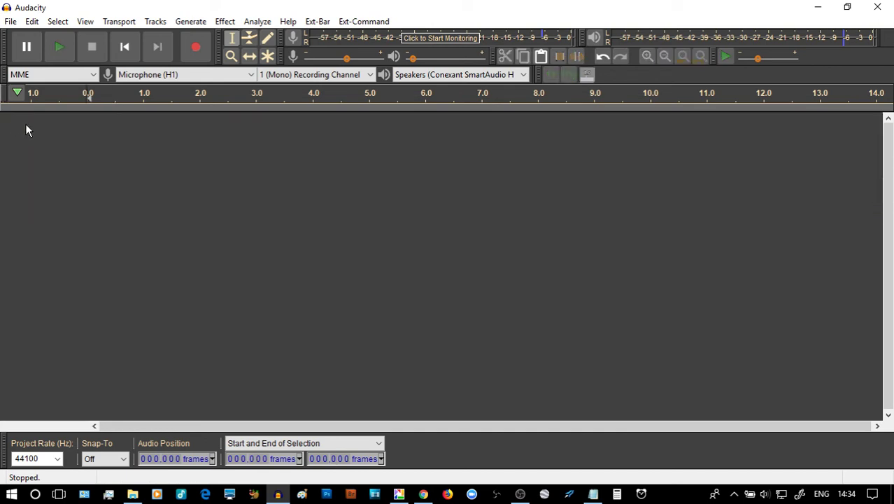
pyautogui.click(196, 48)
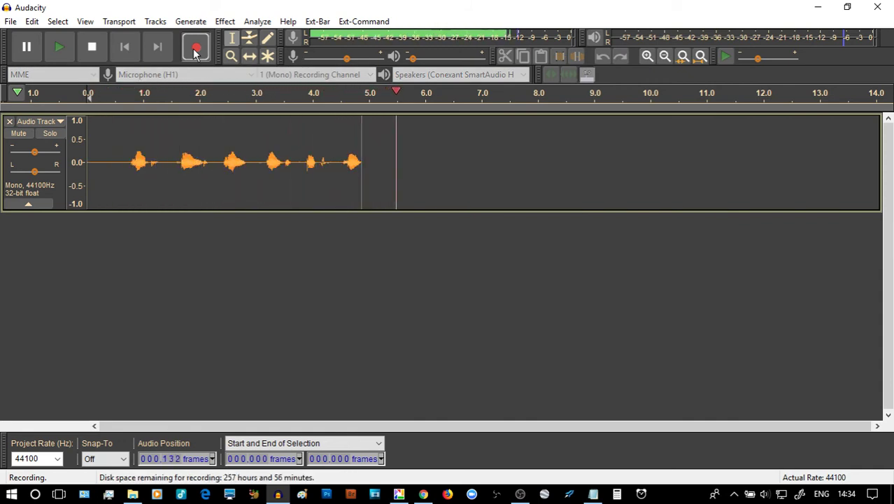
pyautogui.click(92, 47)
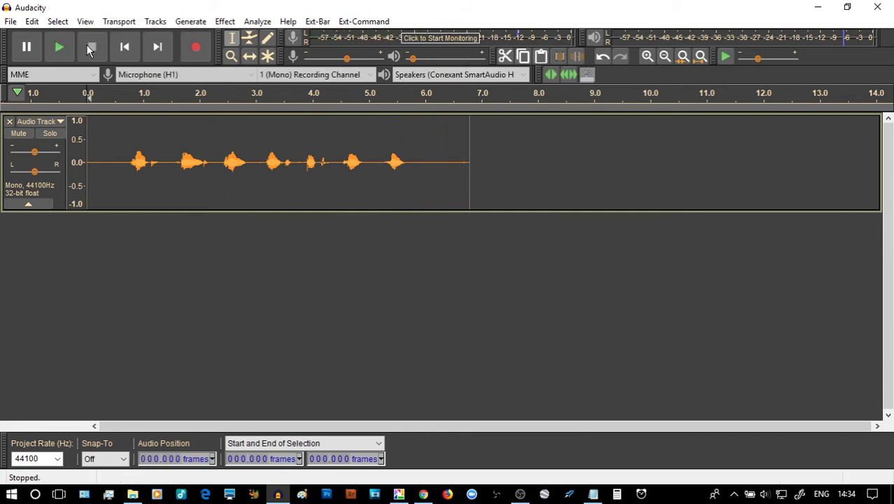
pyautogui.click(107, 150)
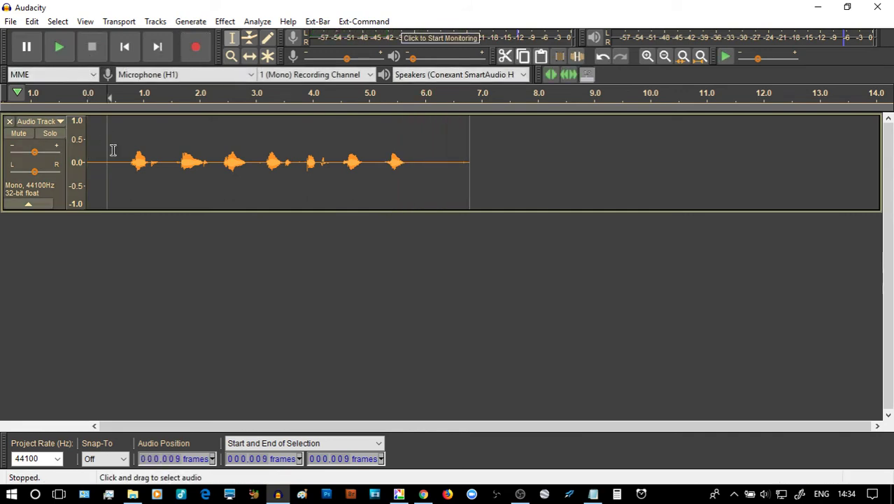
pyautogui.press('space')
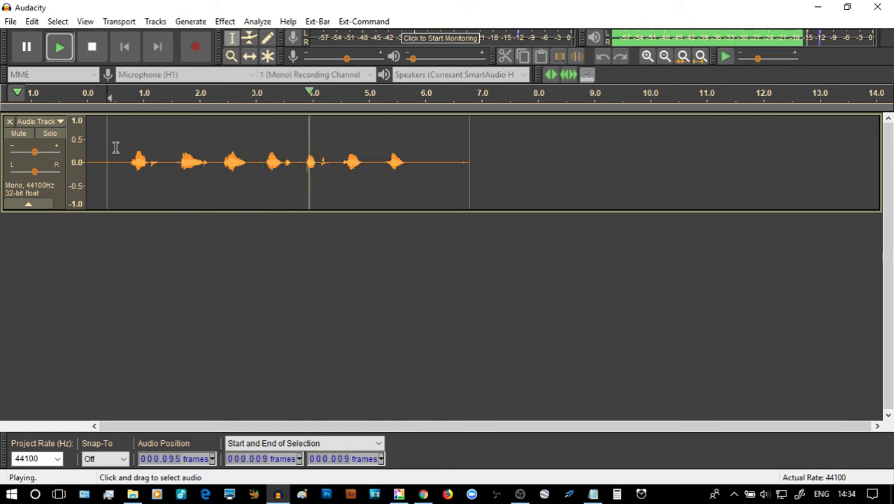
pyautogui.press('space')
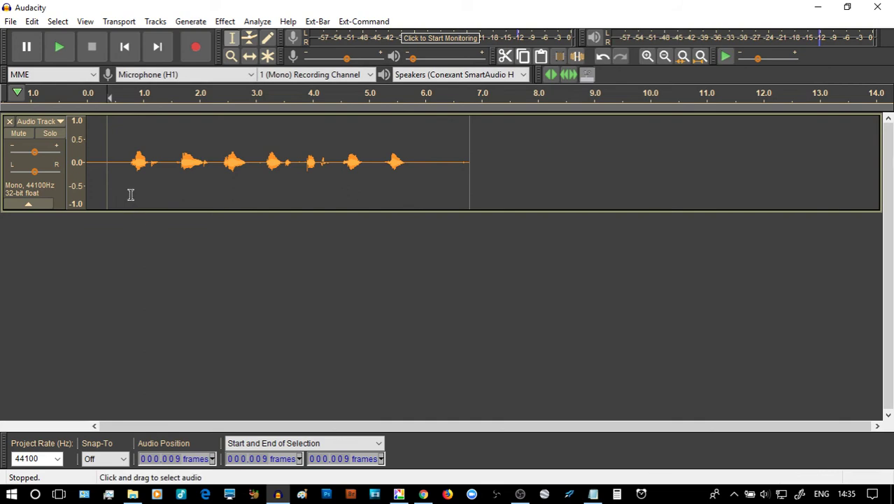
# Make the audio track taller and play the recording from the first word
pyautogui.moveTo(131, 209); pyautogui.dragTo(149, 358)
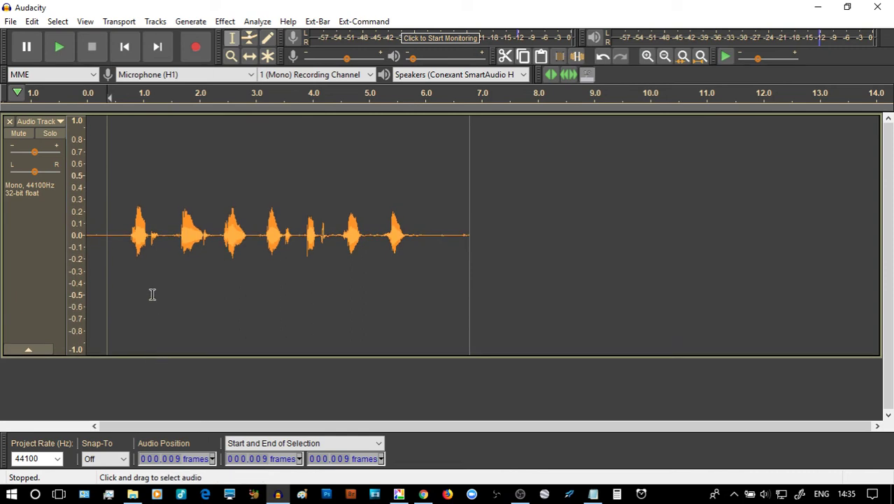
pyautogui.click(116, 238)
pyautogui.press('space')
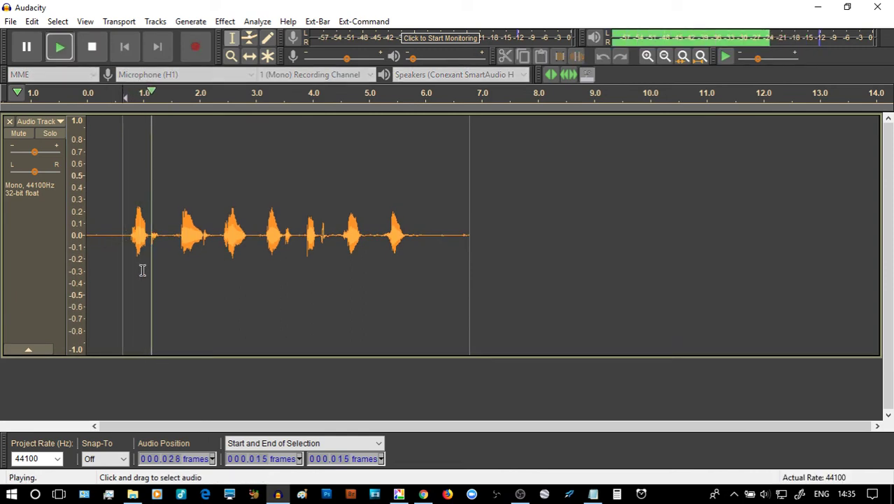
# Copy the first spoken word and paste it just after the recording's end
pyautogui.moveTo(120, 232); pyautogui.dragTo(161, 244)
pyautogui.click(107, 234)
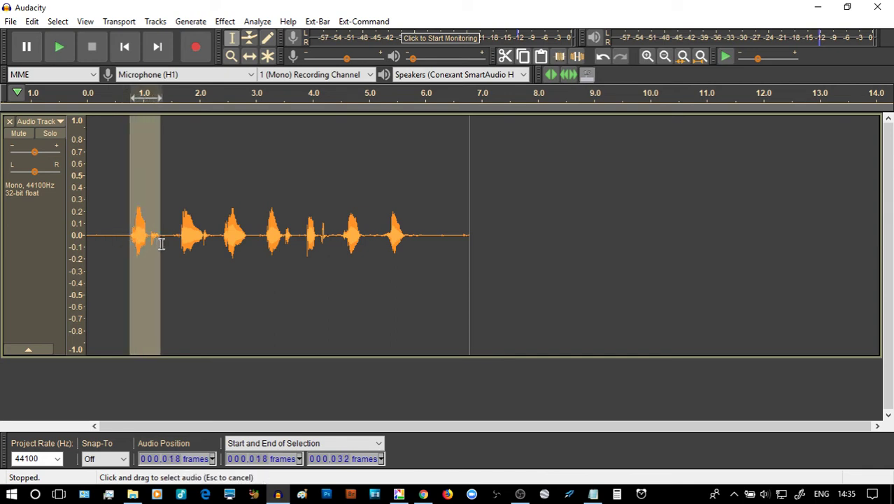
pyautogui.click(524, 56)
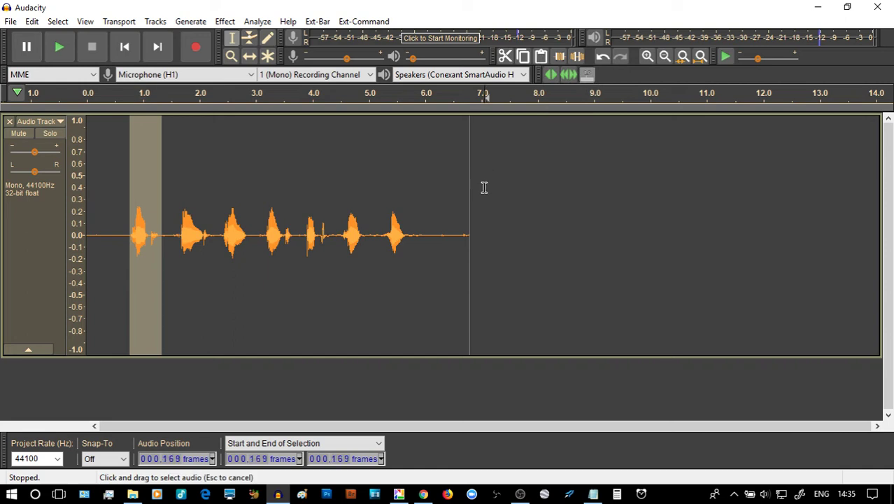
pyautogui.click(474, 192)
pyautogui.click(541, 56)
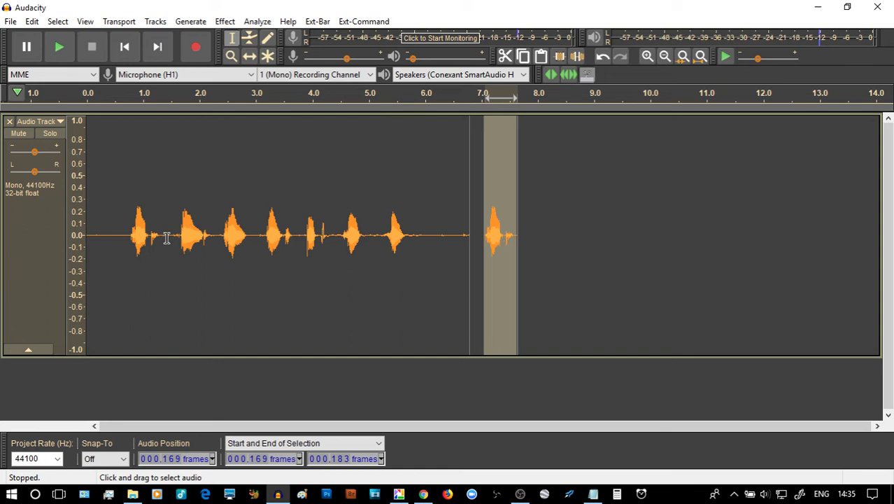
# With the Time Shift tool, push the original clip later and move the pasted word to the track start
pyautogui.moveTo(169, 235); pyautogui.dragTo(432, 231)
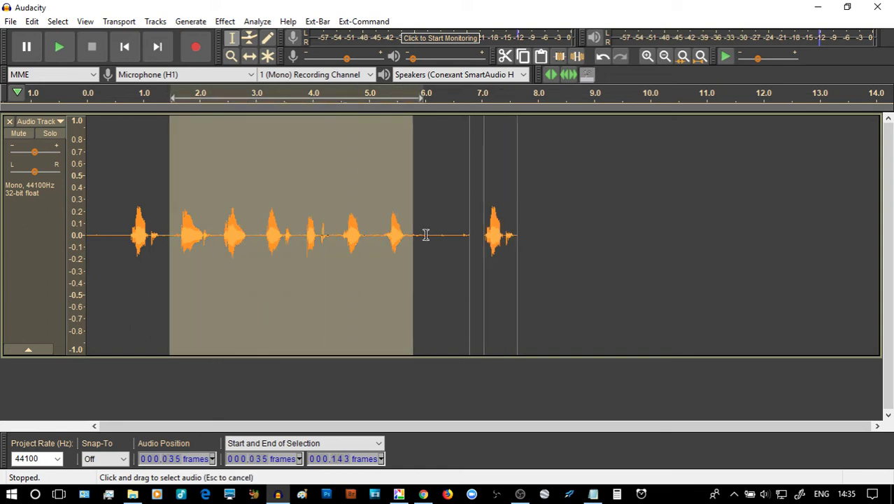
pyautogui.click(249, 56)
pyautogui.moveTo(296, 174); pyautogui.dragTo(310, 175)
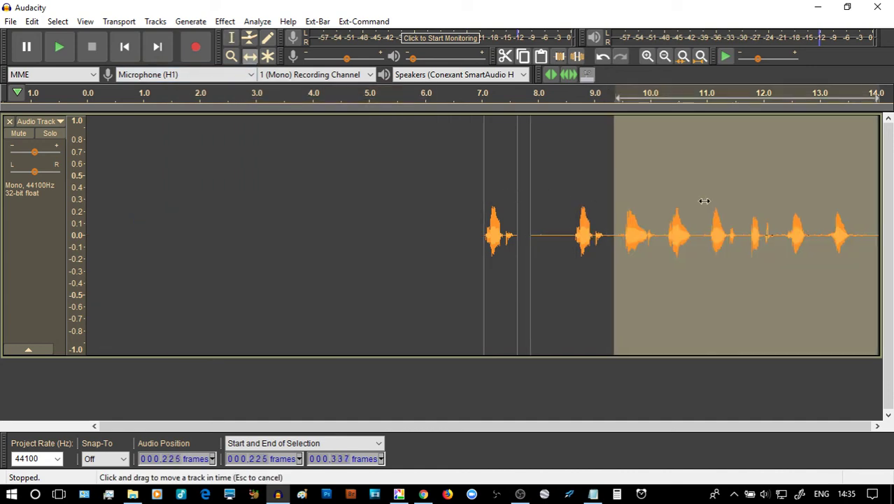
pyautogui.moveTo(668, 199); pyautogui.dragTo(698, 198)
pyautogui.moveTo(315, 205); pyautogui.dragTo(112, 196)
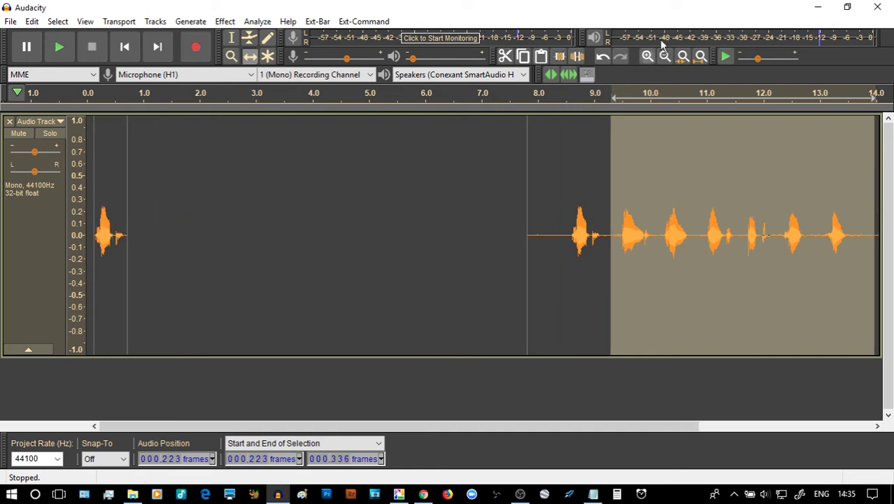
# Slide the original clip back so it follows right after the opening word
pyautogui.click(700, 56)
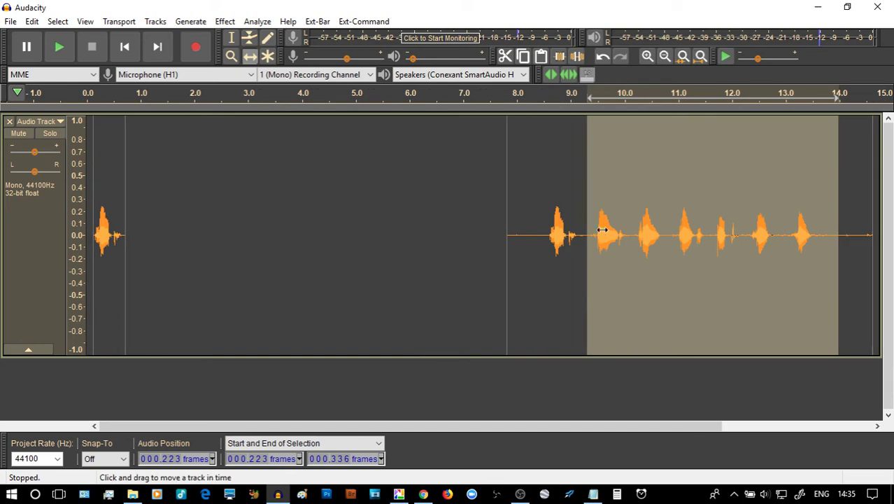
pyautogui.moveTo(582, 221); pyautogui.dragTo(231, 218)
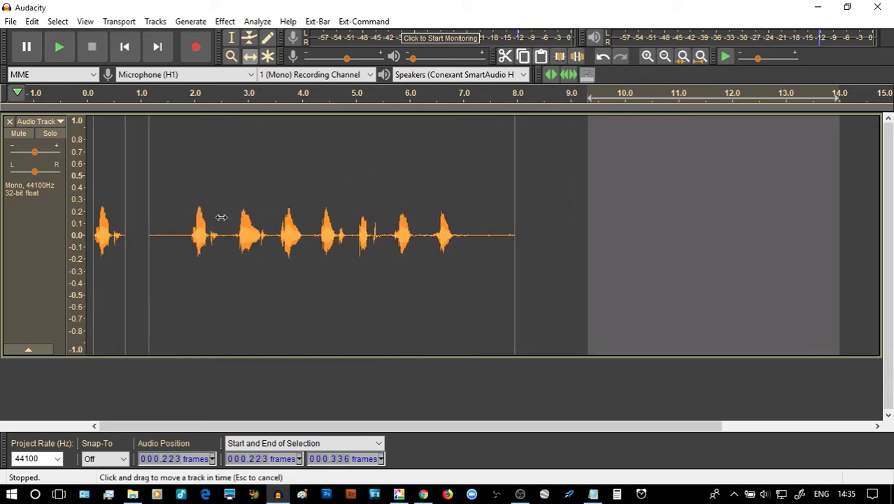
pyautogui.moveTo(231, 218); pyautogui.dragTo(200, 215)
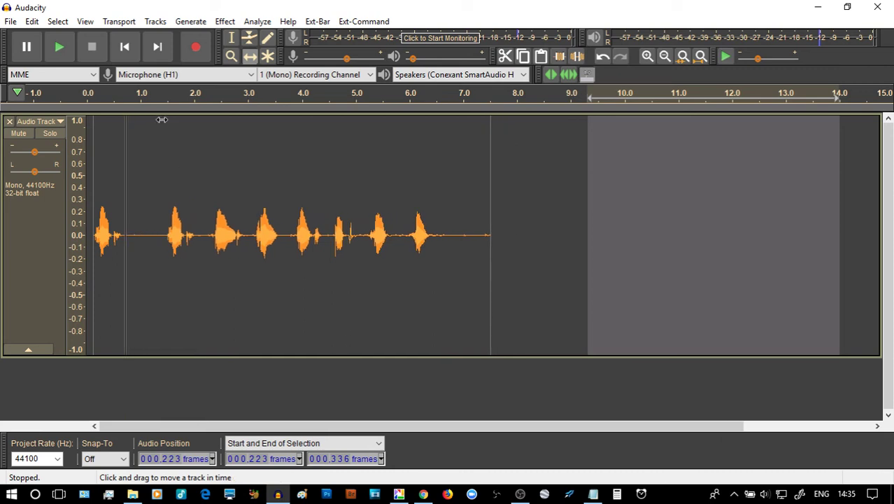
pyautogui.click(124, 46)
# Play the reordered phrase, delete the silent gap after the opening word, and replay it
pyautogui.click(59, 47)
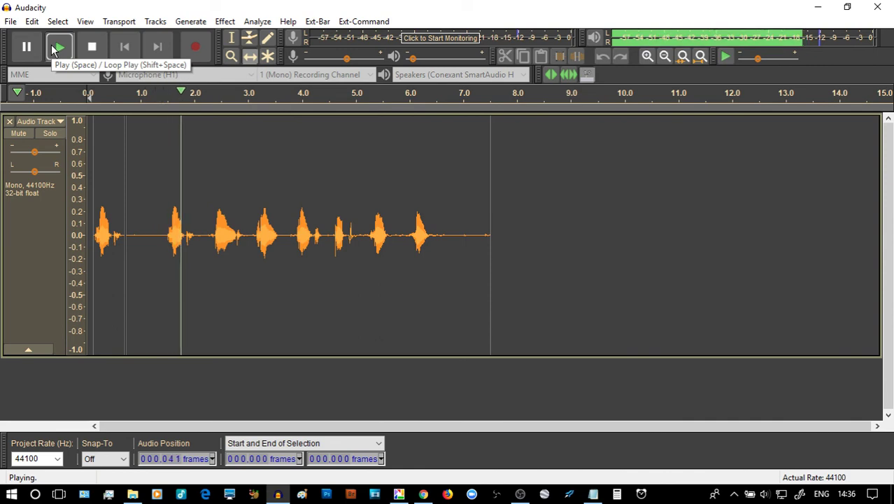
pyautogui.click(92, 47)
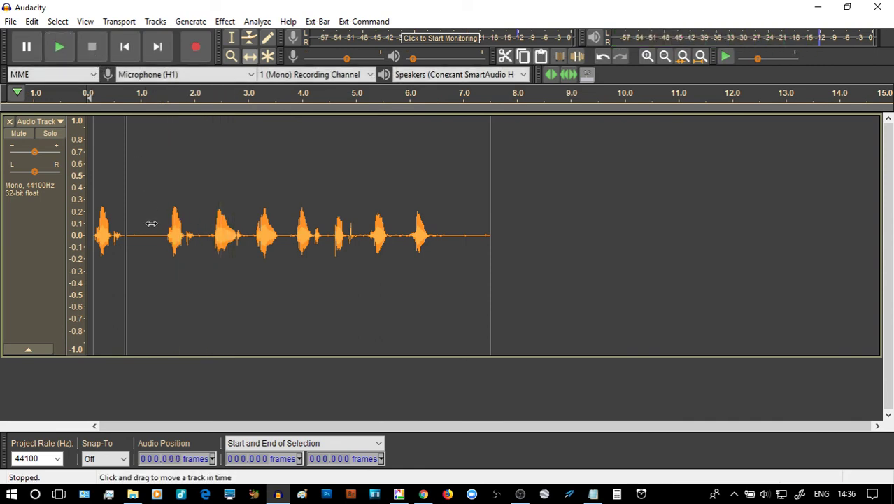
pyautogui.click(232, 38)
pyautogui.click(220, 133)
pyautogui.moveTo(161, 233); pyautogui.dragTo(125, 233)
pyautogui.press('Delete')
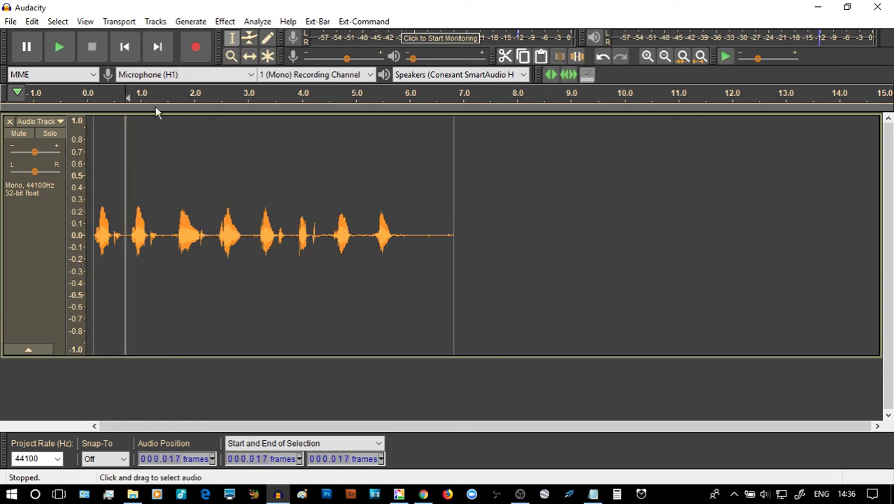
pyautogui.click(59, 47)
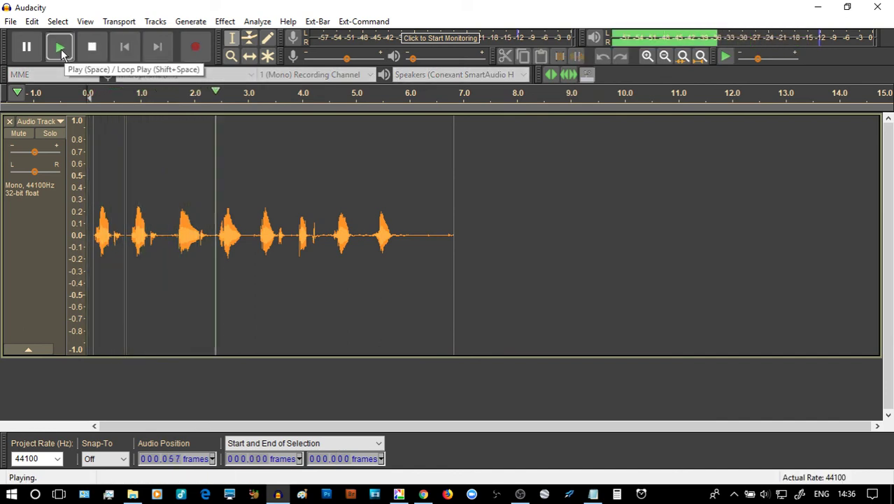
# Replay the tightened, gap-free phrase and stop it
pyautogui.click(91, 47)
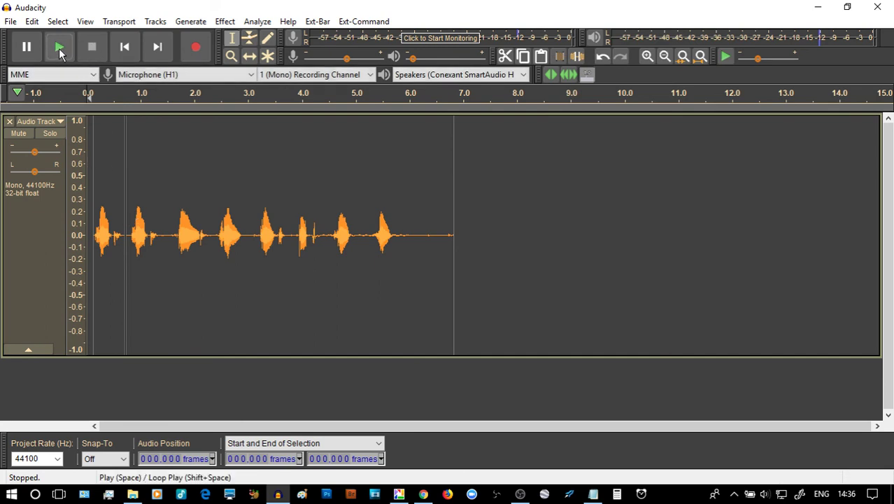
pyautogui.click(61, 51)
pyautogui.click(91, 47)
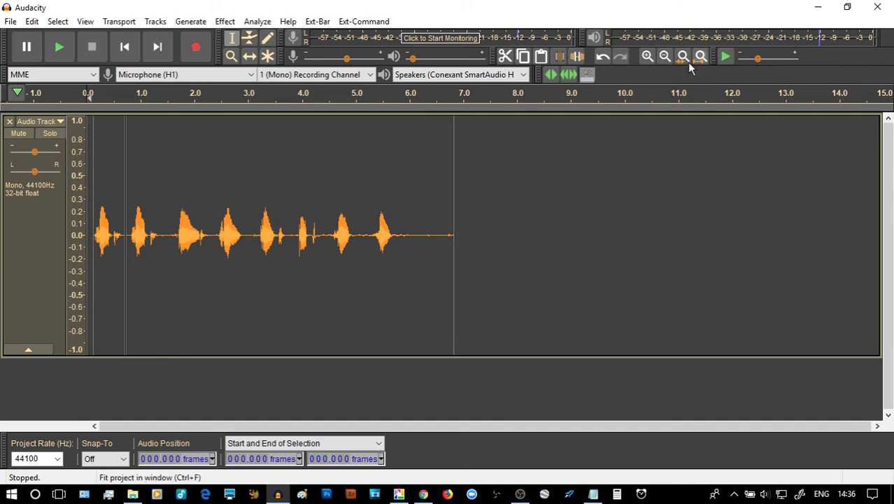
# Zoom in, delete the 0.50–0.80 s quiet stretch after the first word, and replay from the start
pyautogui.click(648, 56)
pyautogui.click(648, 56)
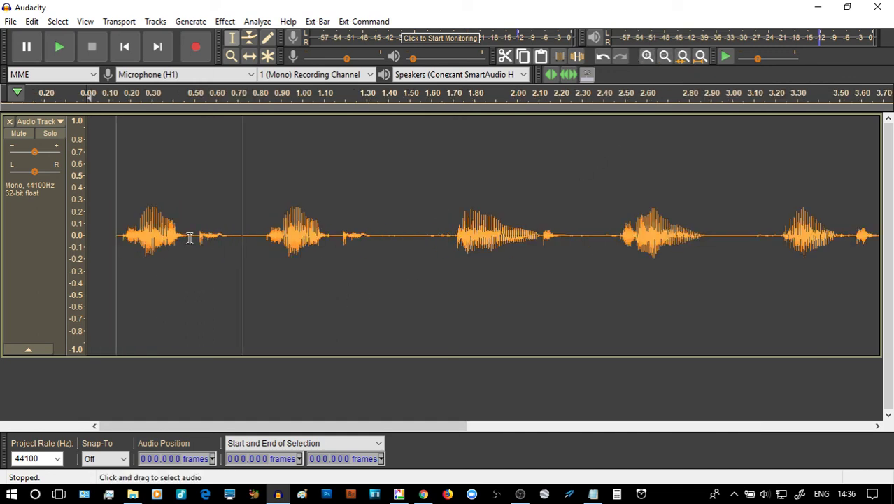
pyautogui.moveTo(193, 238); pyautogui.dragTo(260, 237)
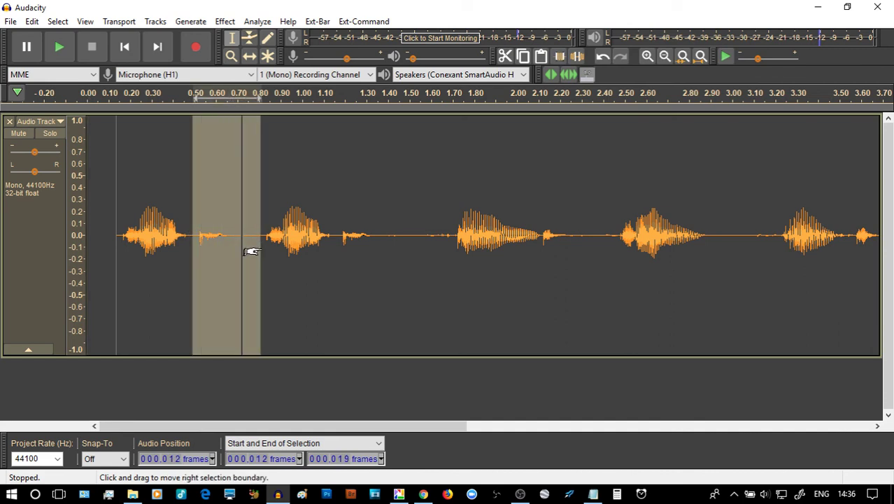
pyautogui.press('Delete')
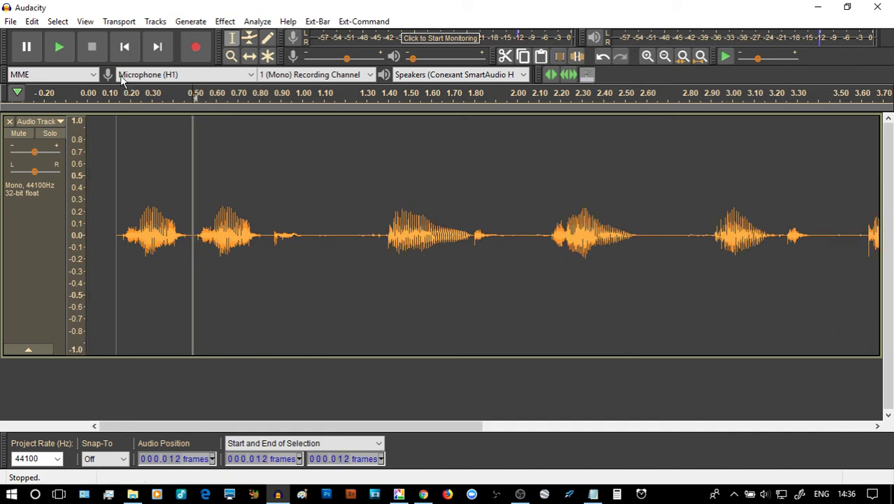
pyautogui.click(124, 47)
pyautogui.click(60, 48)
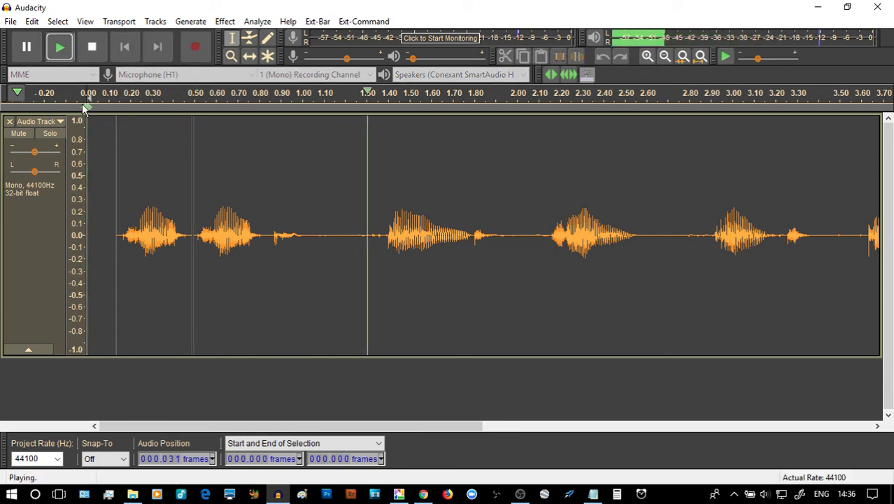
pyautogui.press('space')
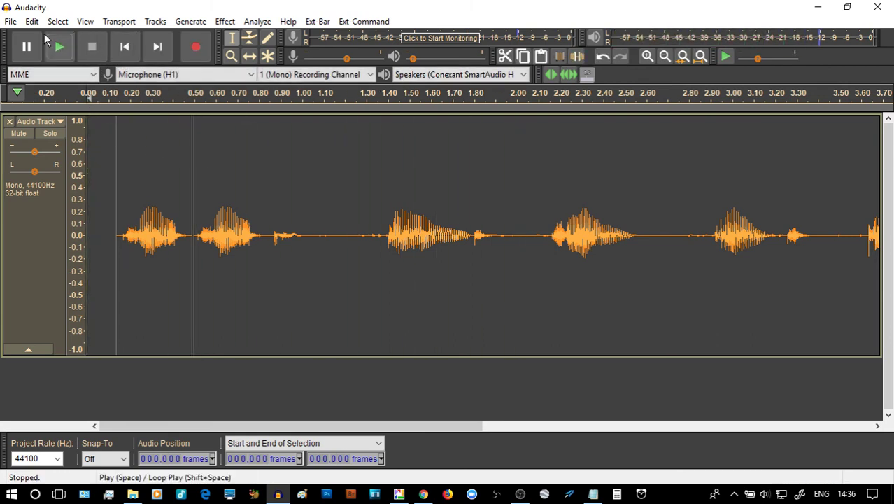
pyautogui.click(718, 106)
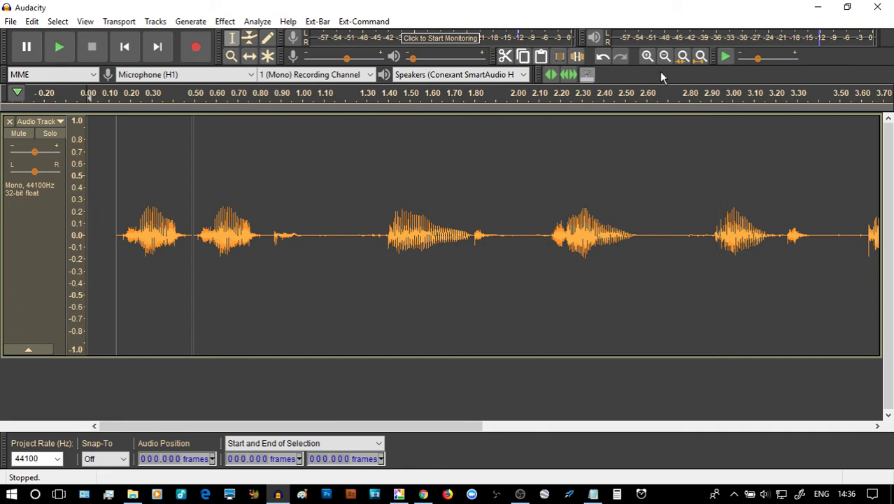
pyautogui.click(700, 57)
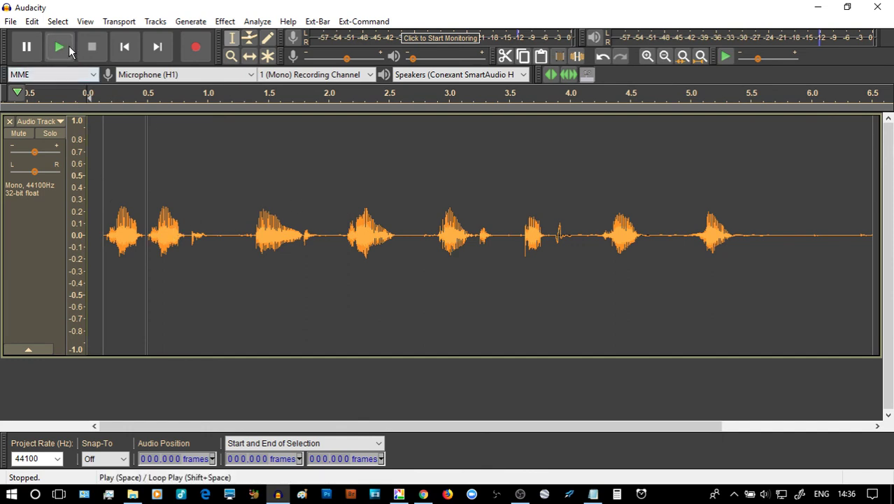
pyautogui.click(60, 48)
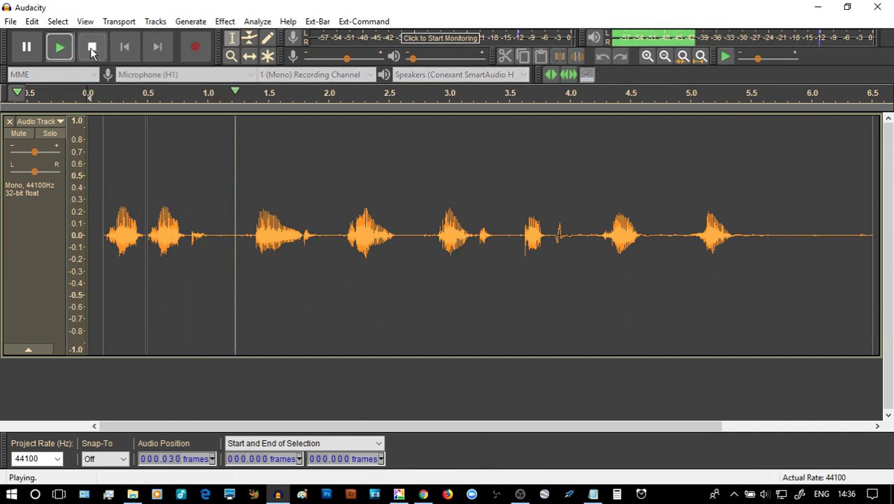
pyautogui.click(92, 47)
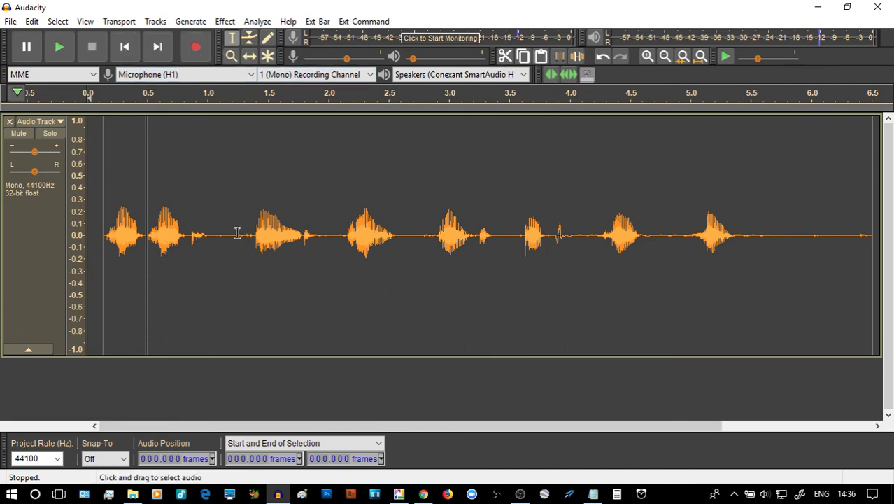
# Delete the gap between the second and third words, then replay the six-second phrase twice
pyautogui.moveTo(190, 232); pyautogui.dragTo(252, 238)
pyautogui.press('Delete')
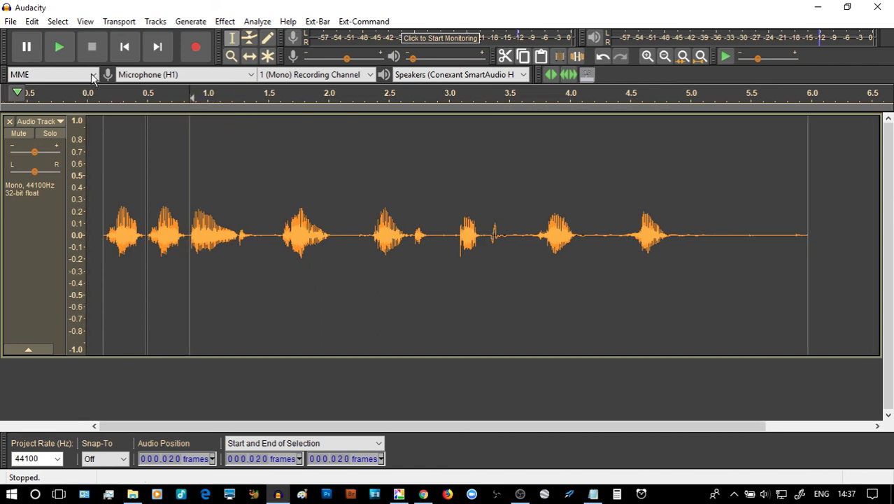
pyautogui.click(61, 48)
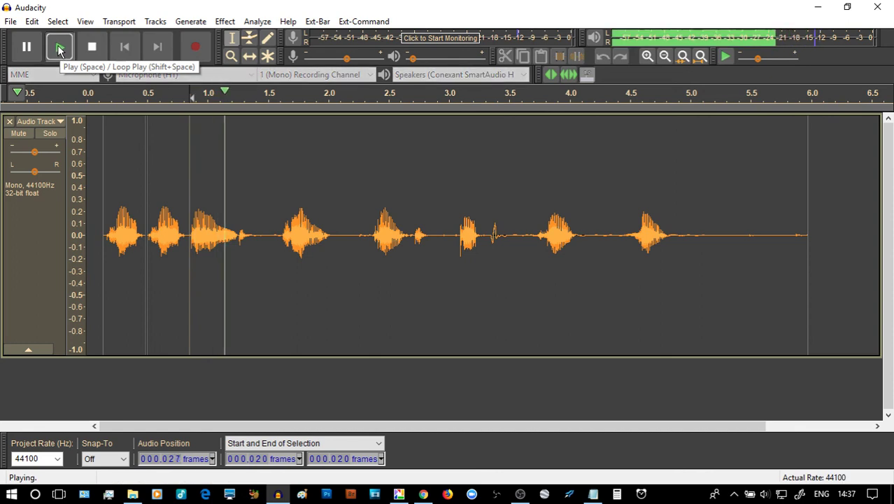
pyautogui.click(92, 48)
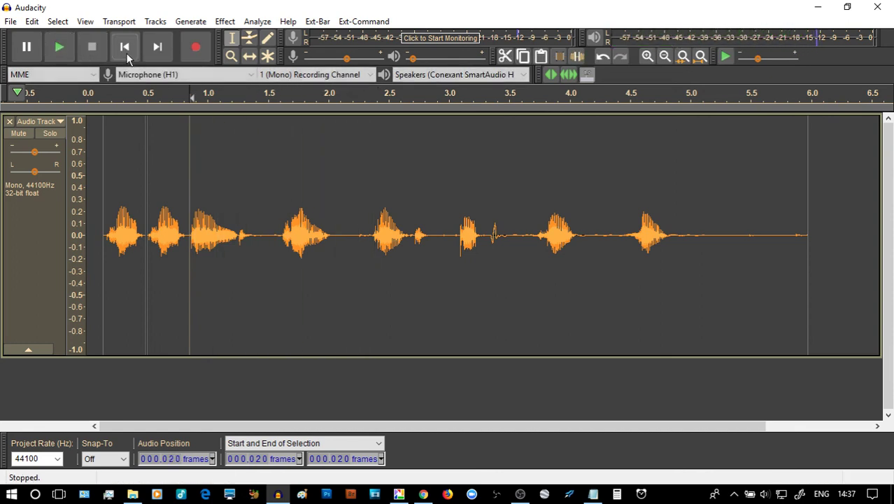
pyautogui.click(125, 47)
pyautogui.click(60, 48)
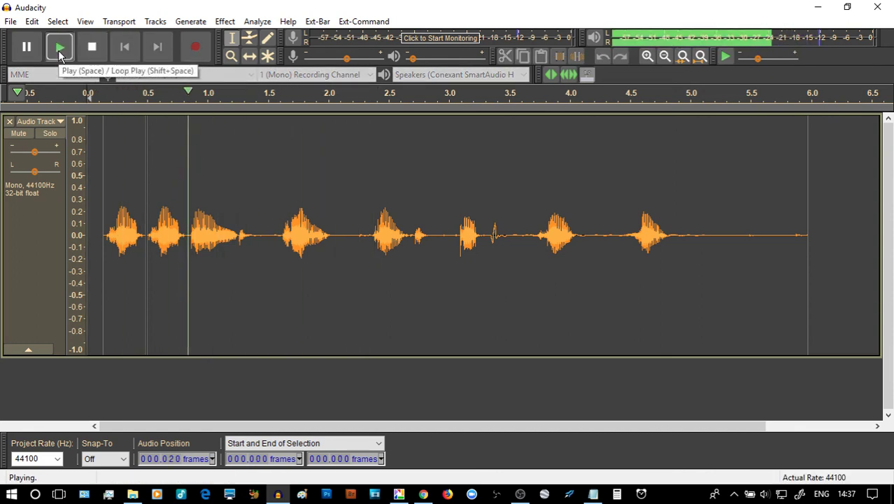
pyautogui.click(92, 48)
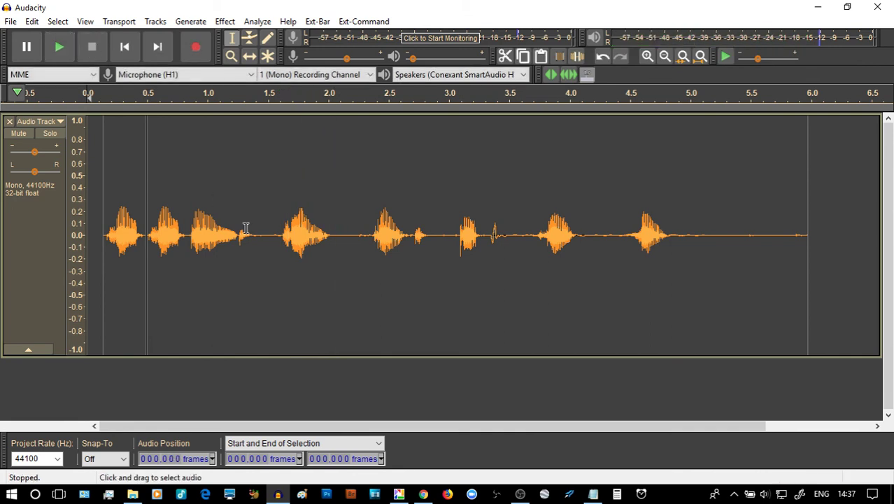
# Delete the pauses around 1.3, 2.2, 2.65 and 3.0 seconds, then replay from the start
pyautogui.moveTo(242, 231); pyautogui.dragTo(389, 233)
pyautogui.press('Delete')
pyautogui.press('Delete')
pyautogui.press('Delete')
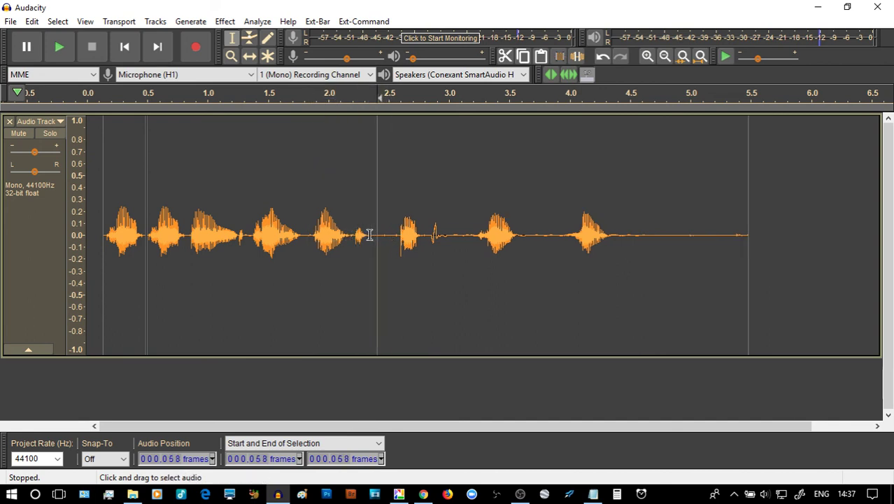
pyautogui.moveTo(369, 235); pyautogui.dragTo(458, 235)
pyautogui.press('Delete')
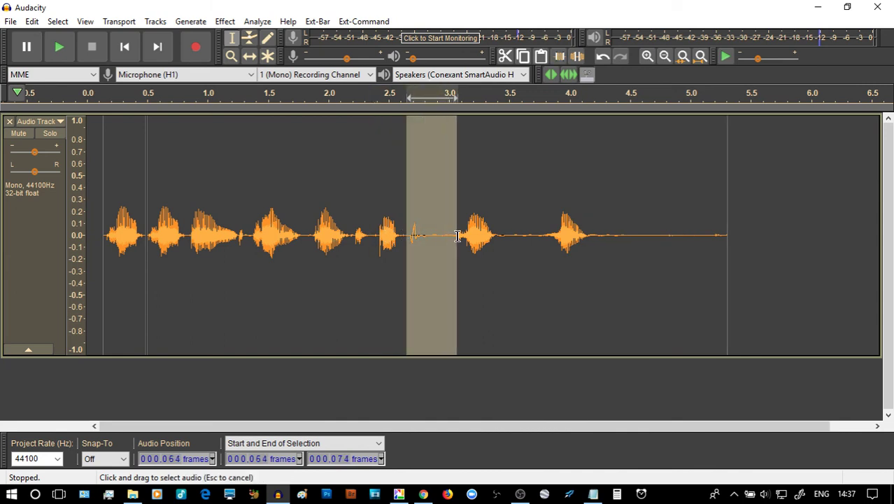
pyautogui.press('Delete')
pyautogui.moveTo(450, 231); pyautogui.dragTo(489, 236)
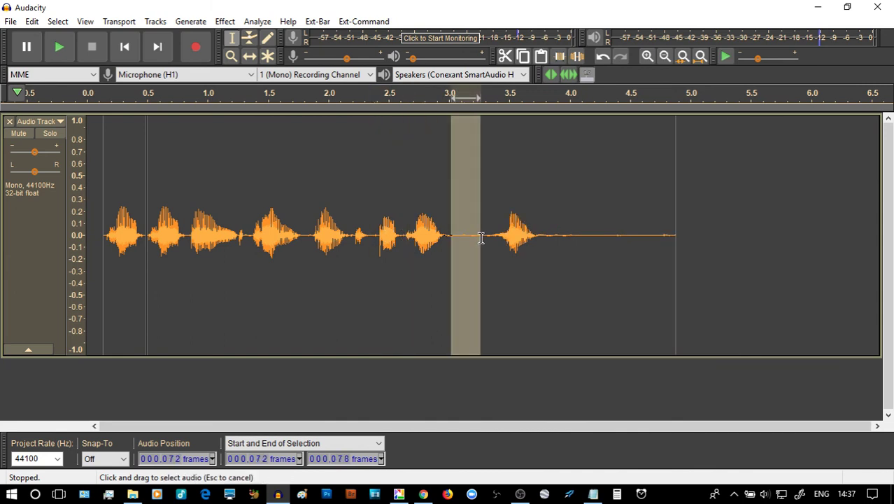
pyautogui.press('Delete')
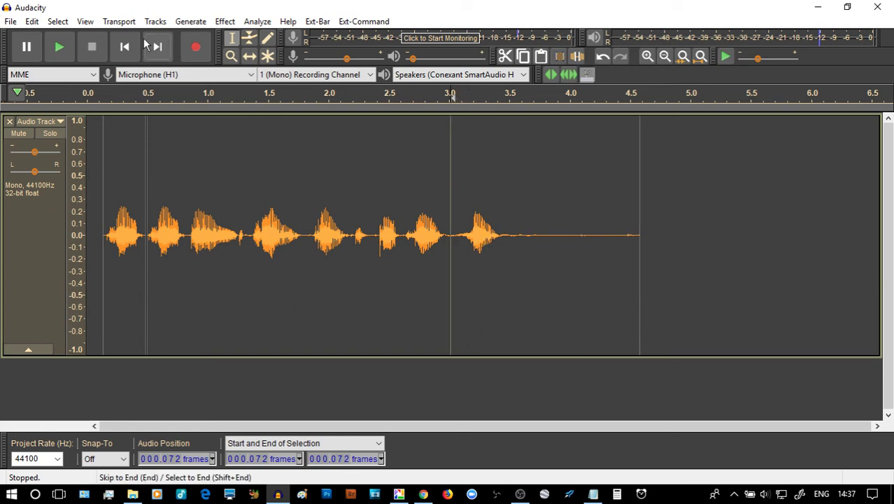
pyautogui.click(124, 47)
pyautogui.click(60, 47)
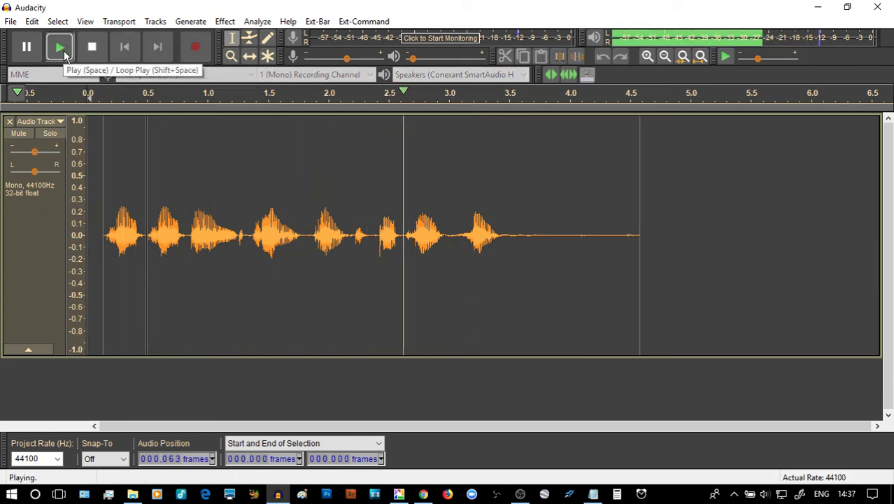
pyautogui.click(93, 47)
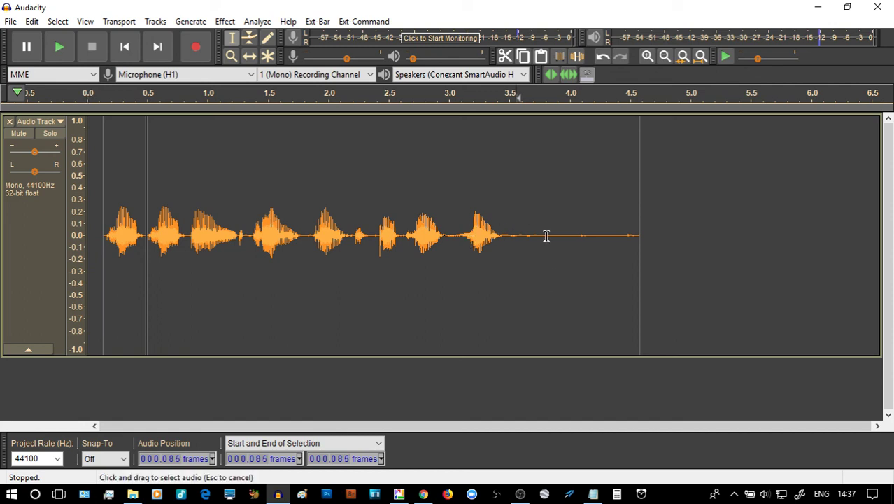
# Delete the silence from 3.55 s to the end, then select the first two words
pyautogui.moveTo(515, 237); pyautogui.dragTo(638, 238)
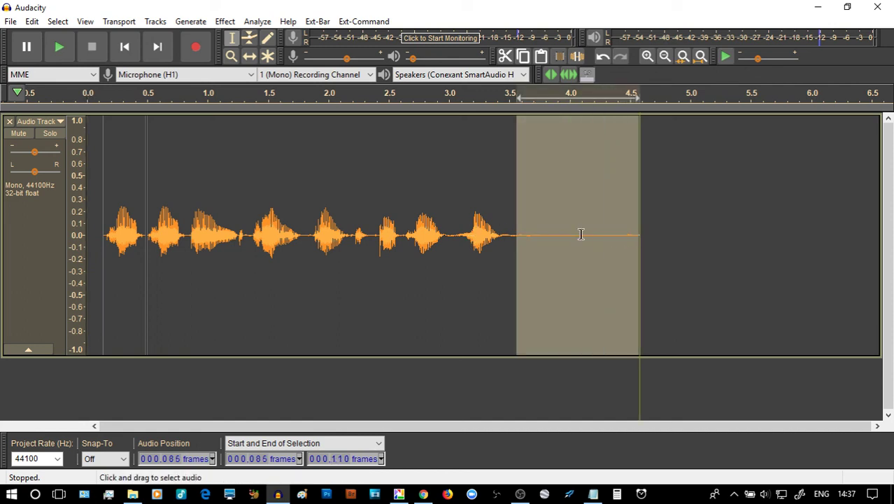
pyautogui.press('Delete')
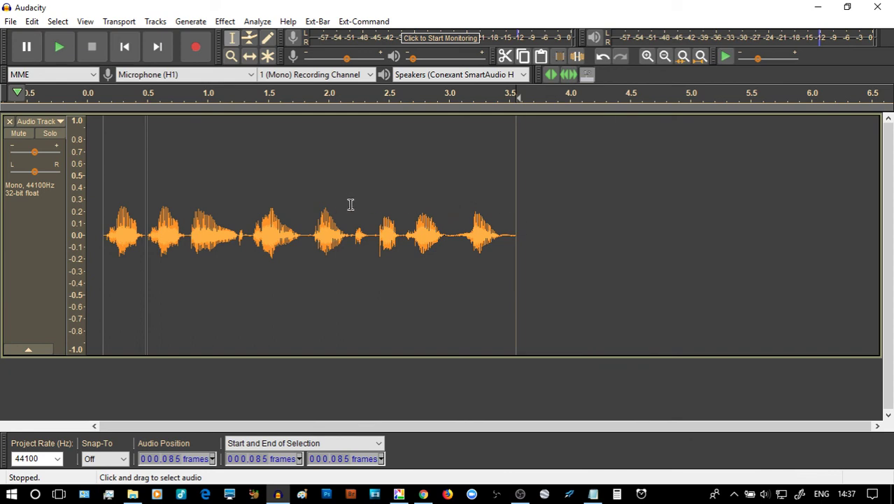
pyautogui.moveTo(105, 213); pyautogui.dragTo(187, 231)
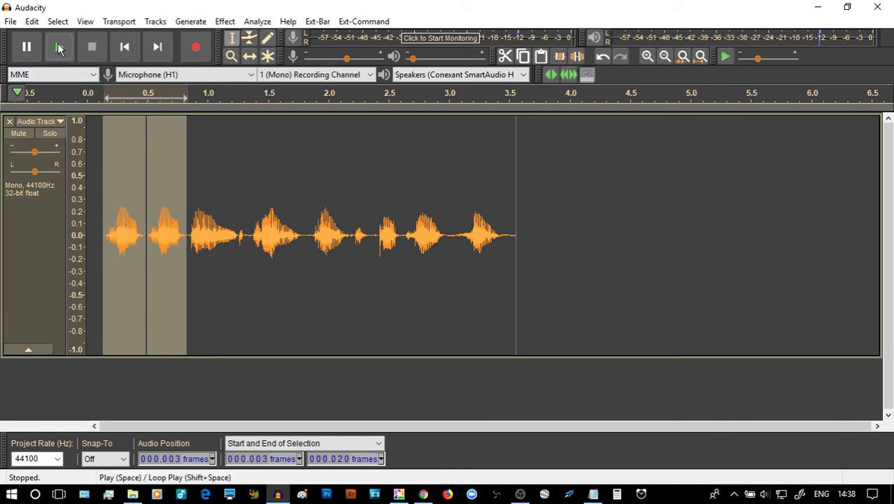
pyautogui.click(60, 47)
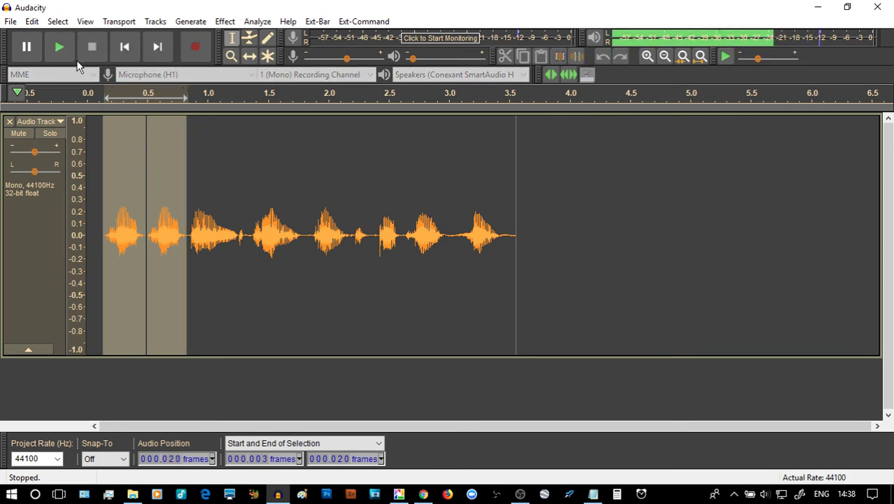